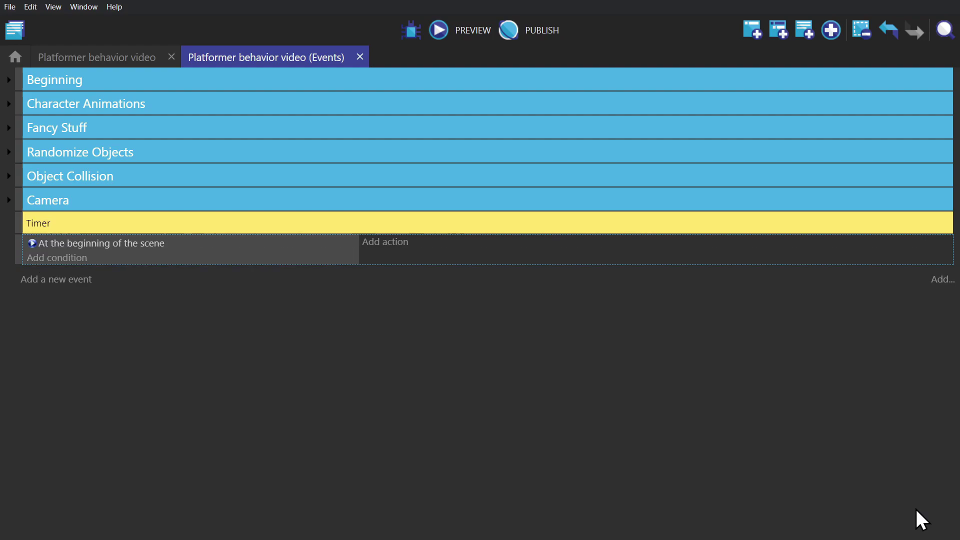
Step: Add a Start (or reset) object timer action for Player1, timer "Name", to the scene-start event
{"action": "left_click", "coordinate": [387, 243]}
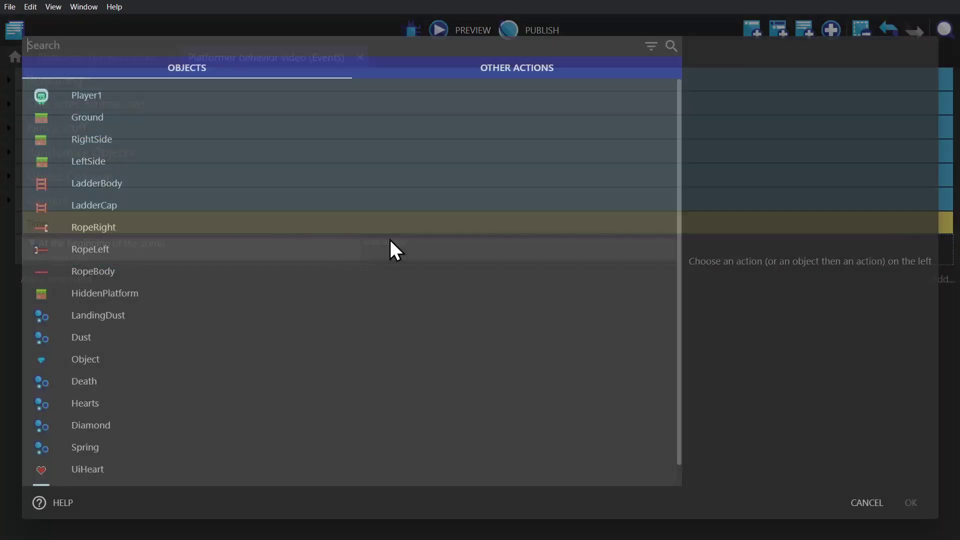
{"action": "type", "text": "timer"}
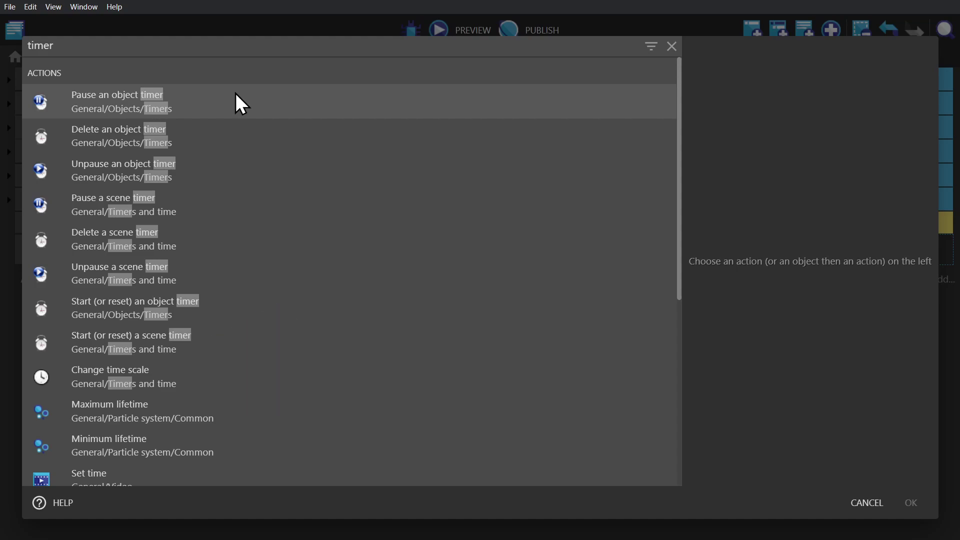
{"action": "left_click", "coordinate": [201, 307]}
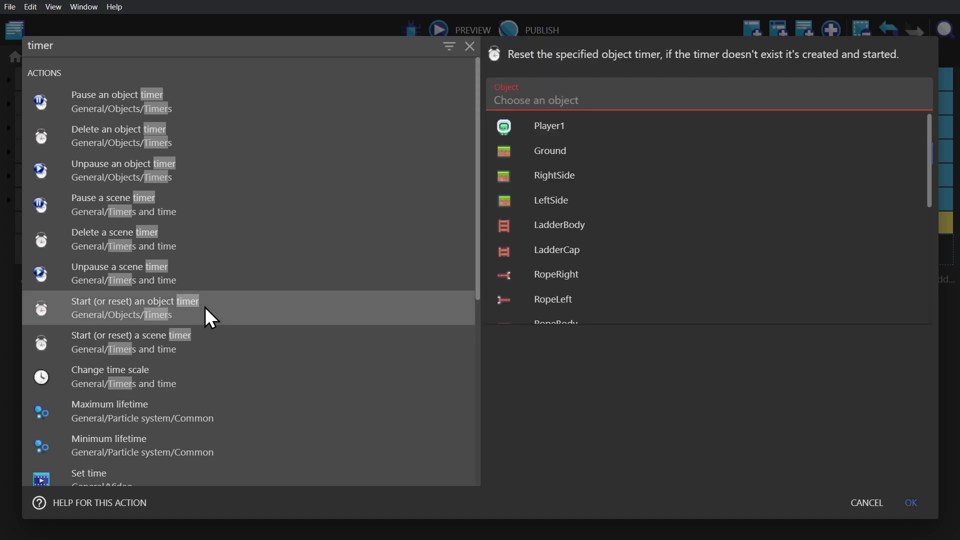
{"action": "left_click", "coordinate": [553, 133]}
{"action": "left_click", "coordinate": [600, 132]}
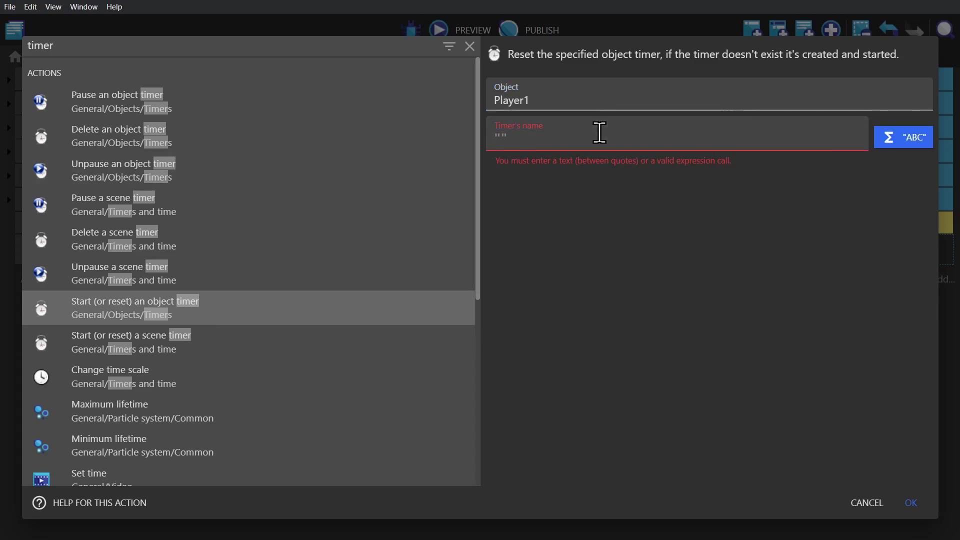
{"action": "type", "text": "Name\""}
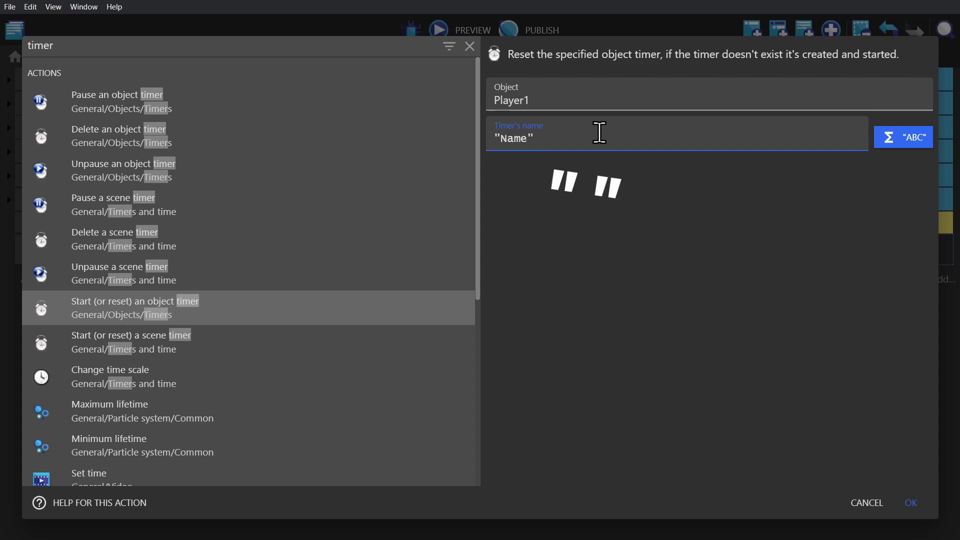
{"action": "left_click", "coordinate": [914, 504]}
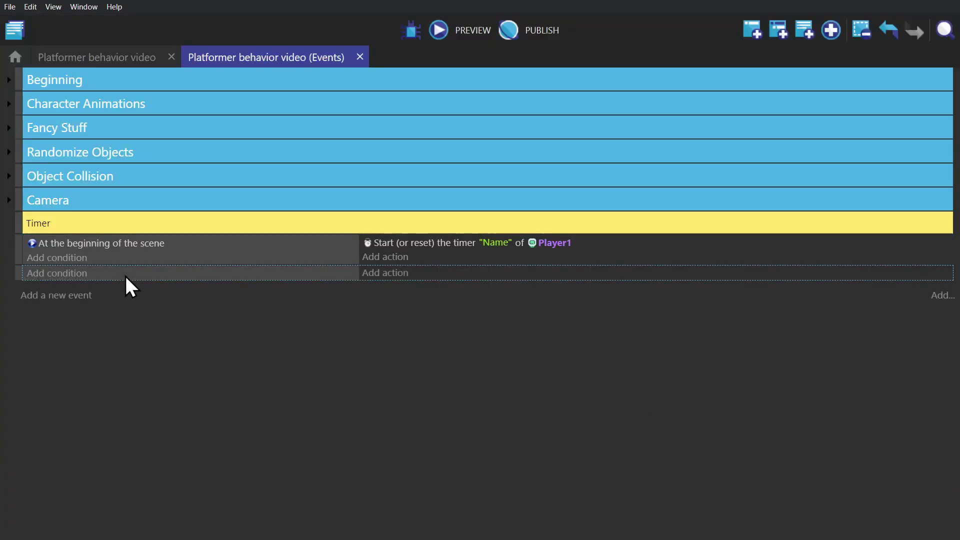
Step: Add a condition to the new event checking that Player1's "Name" timer is greater than 1 second
{"action": "left_click", "coordinate": [68, 273]}
{"action": "type", "text": "timer"}
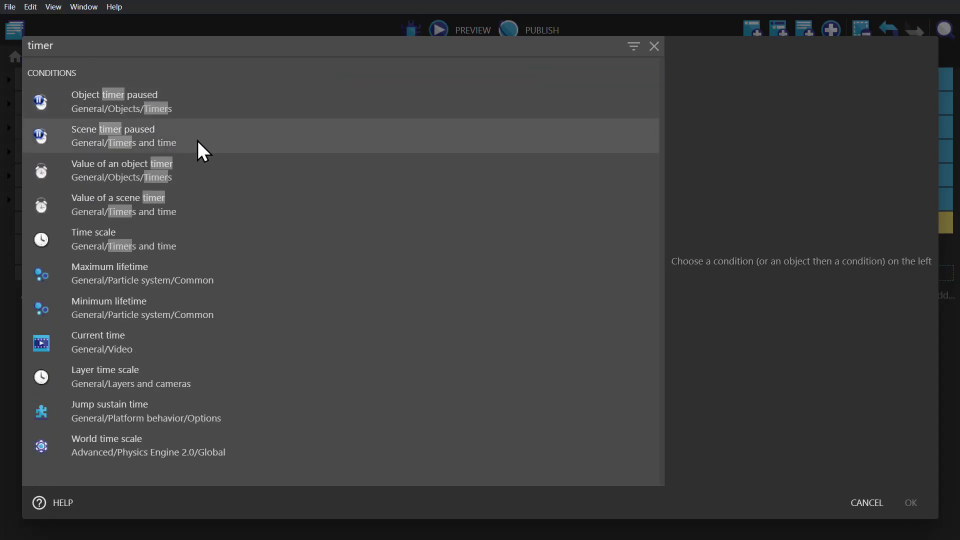
{"action": "left_click", "coordinate": [211, 169]}
{"action": "left_click", "coordinate": [546, 189]}
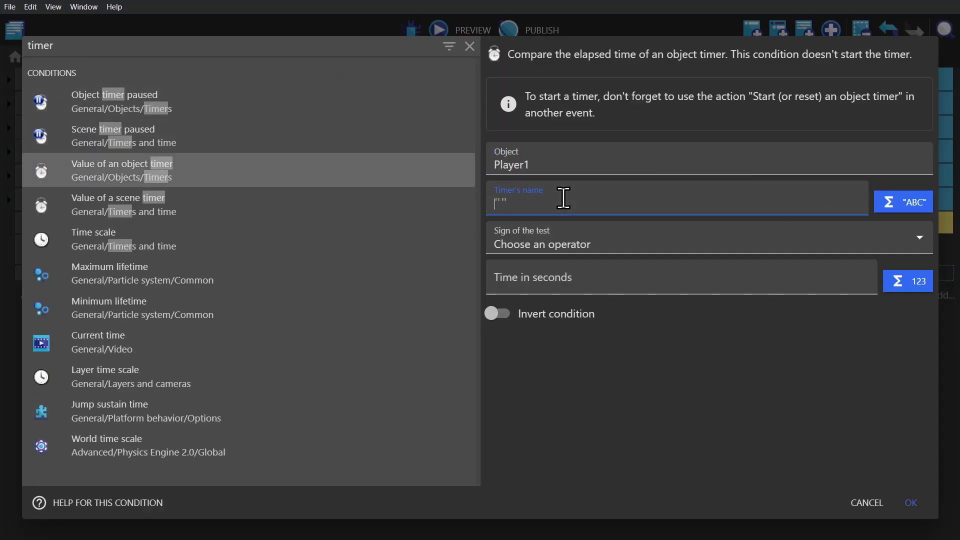
{"action": "type", "text": "\"Name\""}
{"action": "left_click", "coordinate": [587, 246]}
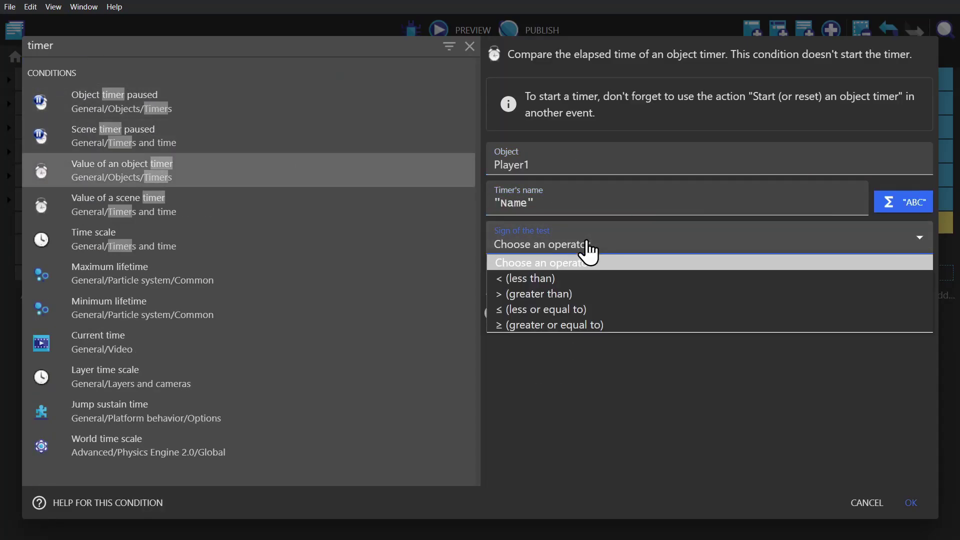
{"action": "left_click", "coordinate": [620, 295]}
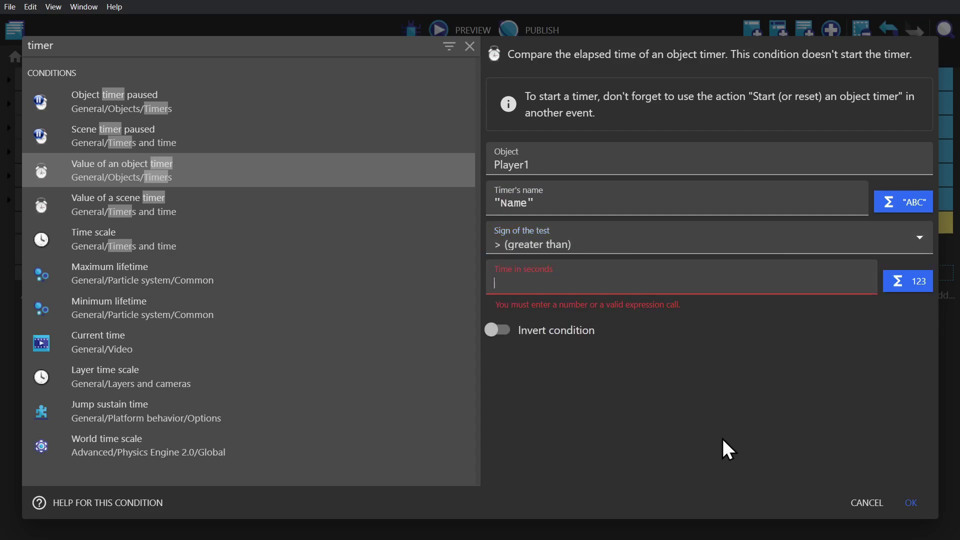
{"action": "type", "text": "1"}
{"action": "left_click", "coordinate": [913, 500]}
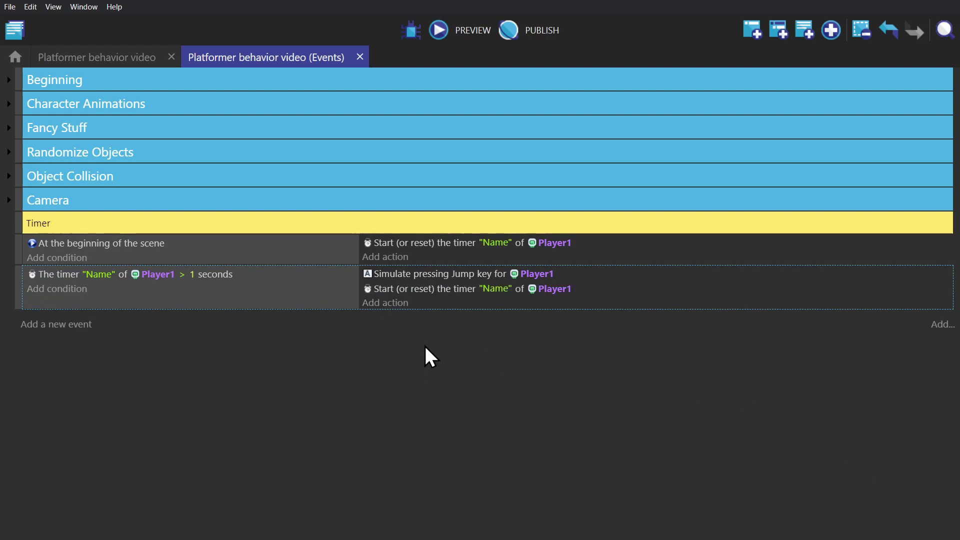
Step: Preview the game, then disable the scene-start timer event and the timer comparison event
{"action": "left_click", "coordinate": [450, 36]}
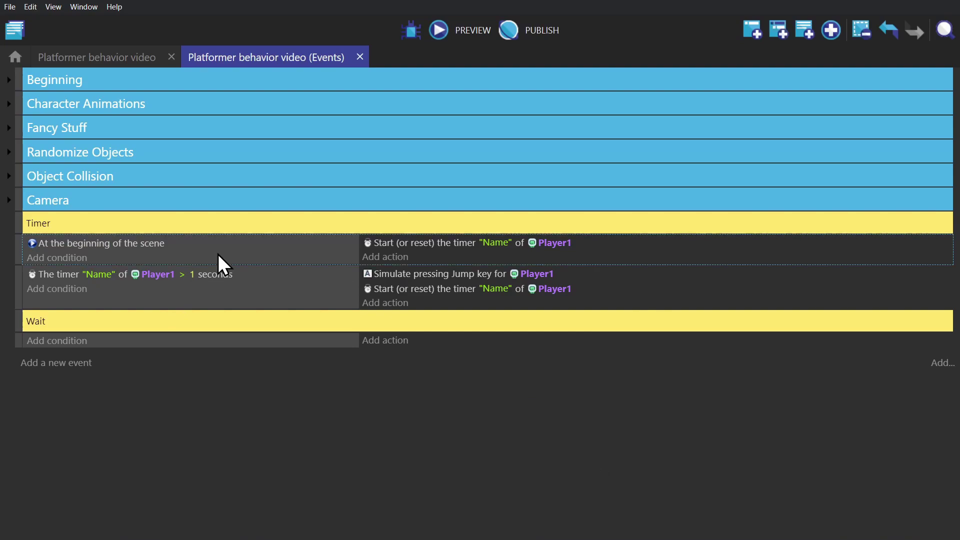
{"action": "right_click", "coordinate": [219, 255]}
{"action": "left_click", "coordinate": [238, 280]}
{"action": "right_click", "coordinate": [203, 293]}
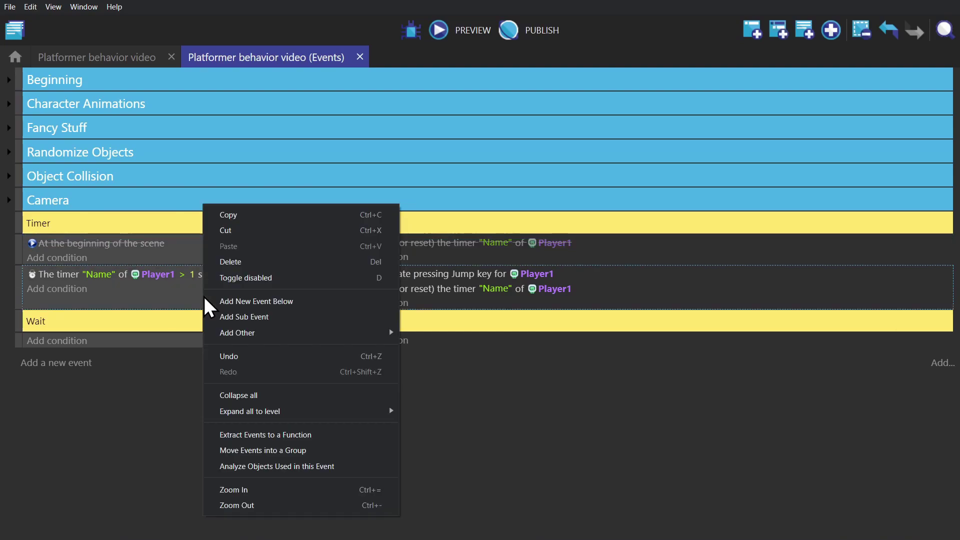
{"action": "left_click", "coordinate": [262, 280]}
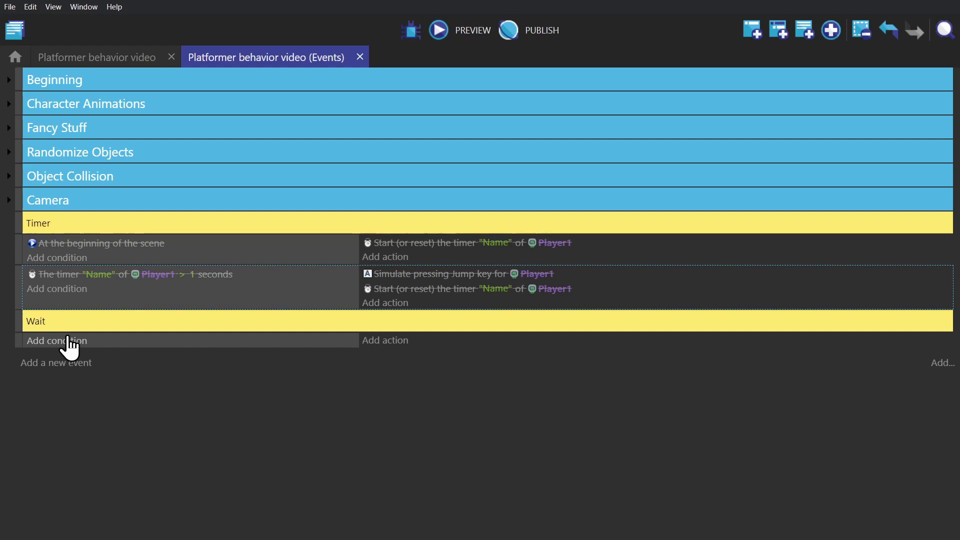
Step: Give the Wait event the copied jump action and a 1-second wait placed before it
{"action": "left_click", "coordinate": [419, 276]}
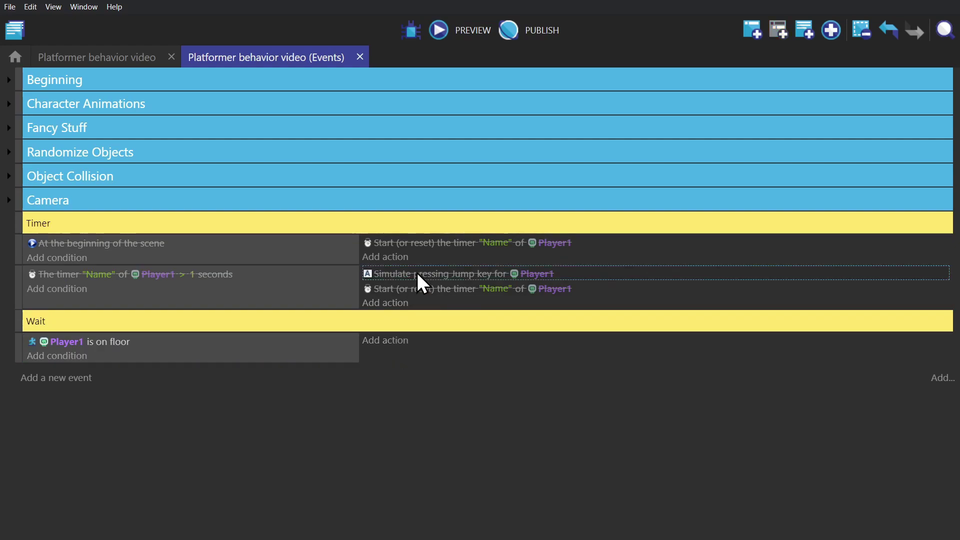
{"action": "key", "text": "ctrl+c"}
{"action": "left_click", "coordinate": [418, 353]}
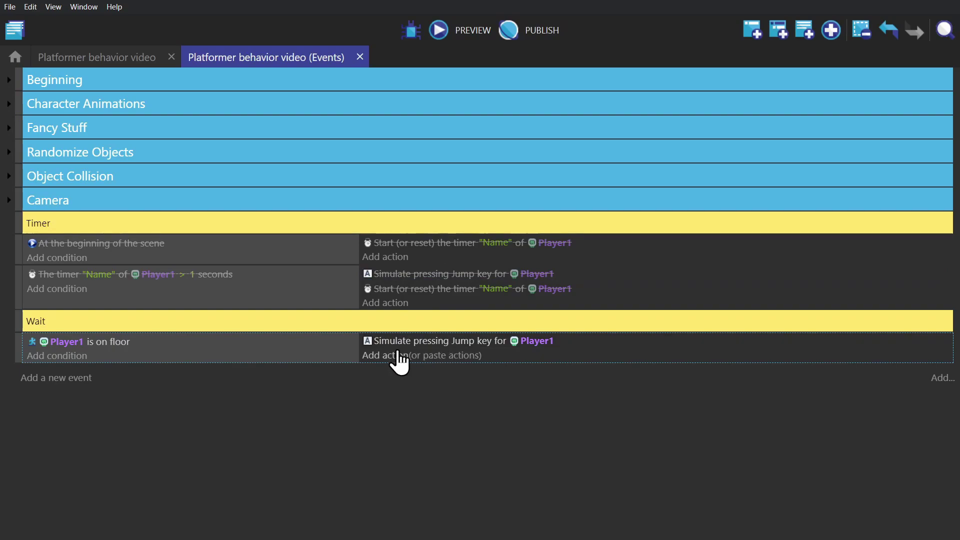
{"action": "left_click", "coordinate": [397, 356]}
{"action": "type", "text": "wait"}
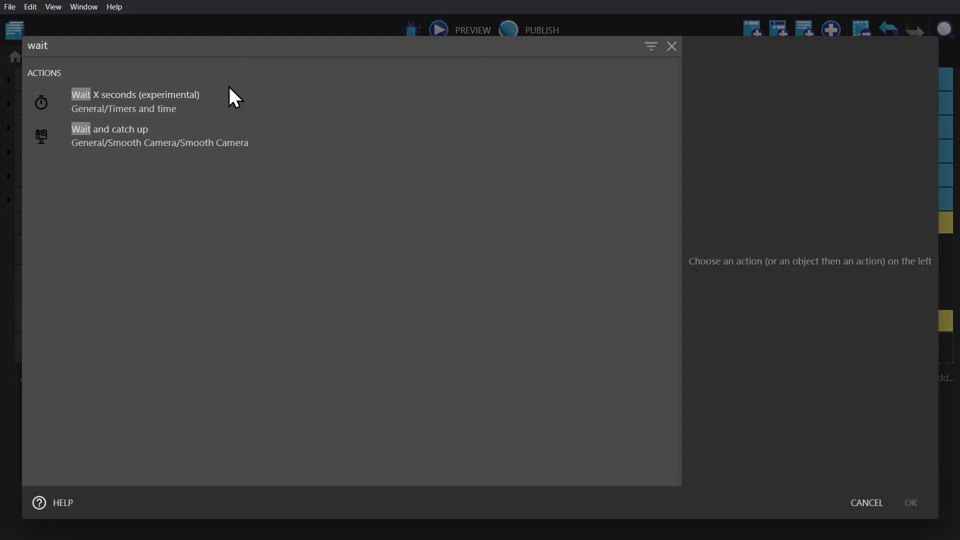
{"action": "left_click", "coordinate": [229, 91]}
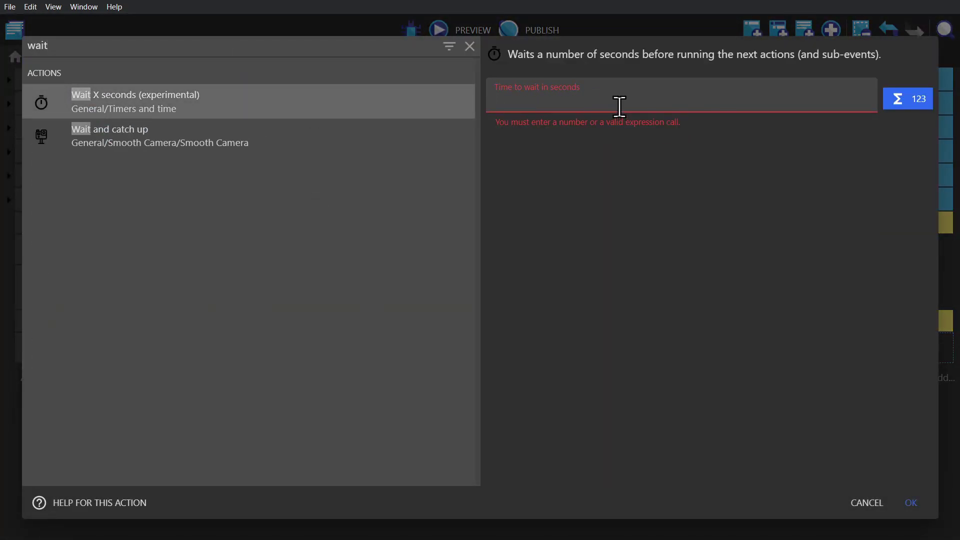
{"action": "type", "text": "1"}
{"action": "left_click", "coordinate": [911, 504]}
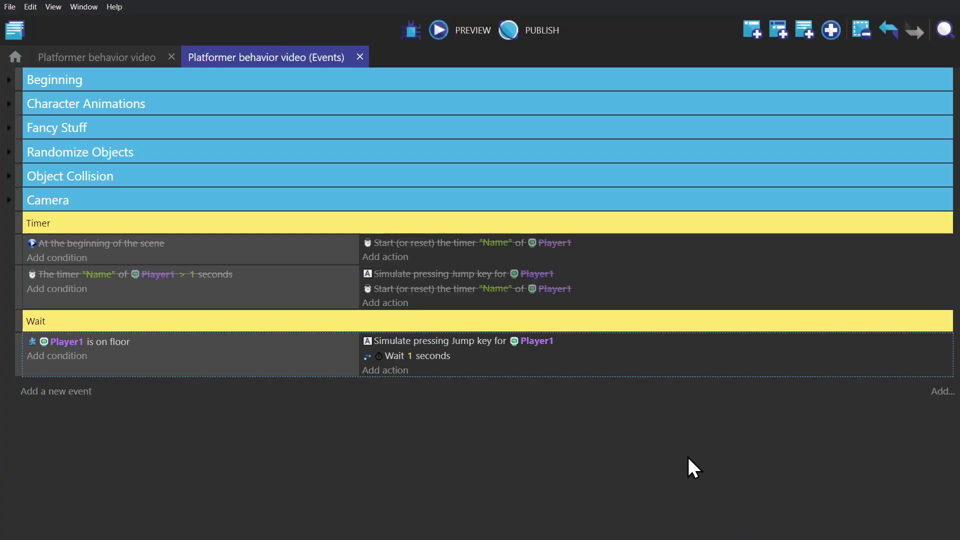
{"action": "left_click_drag", "start_coordinate": [439, 342], "coordinate": [434, 364]}
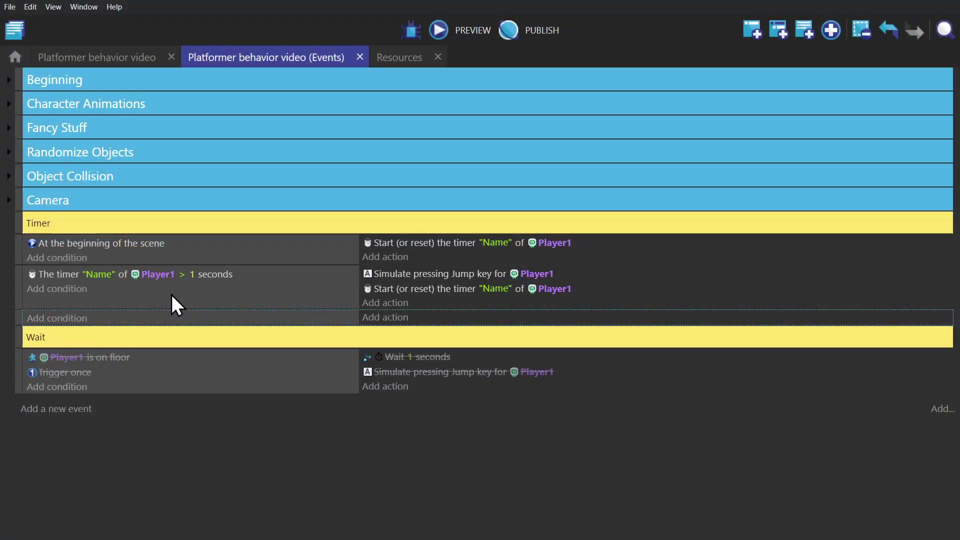
Step: Disable the scene-start timer event and the timer comparison event
{"action": "right_click", "coordinate": [171, 295]}
{"action": "left_click", "coordinate": [225, 278]}
{"action": "right_click", "coordinate": [185, 256]}
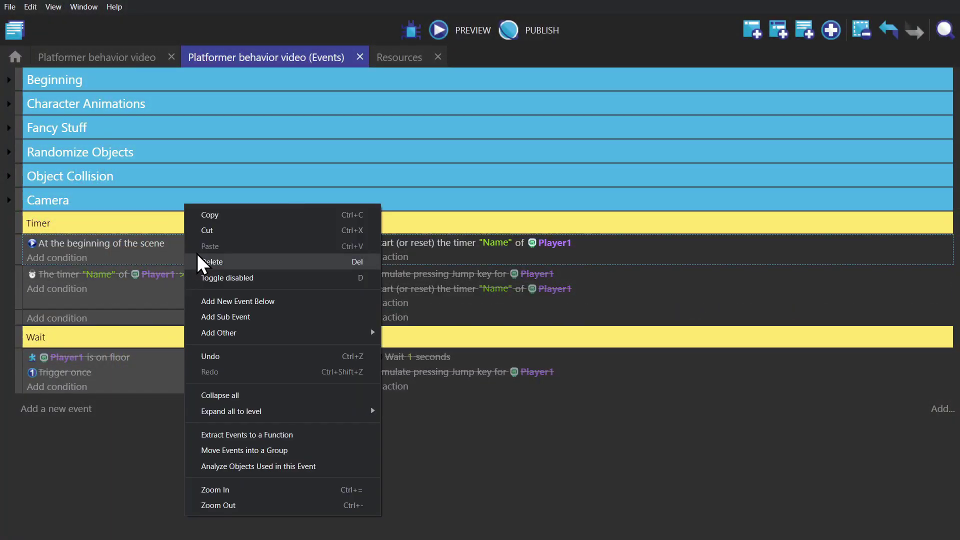
{"action": "left_click", "coordinate": [226, 278]}
{"action": "left_click", "coordinate": [185, 320]}
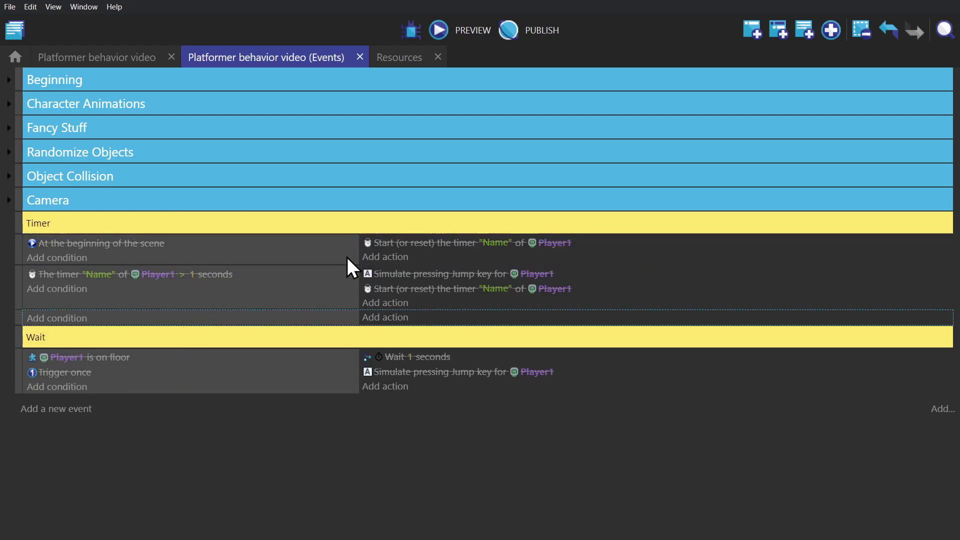
Step: Paste a copy of the timer events, with the timer renamed to "Healing"
{"action": "left_click", "coordinate": [256, 261]}
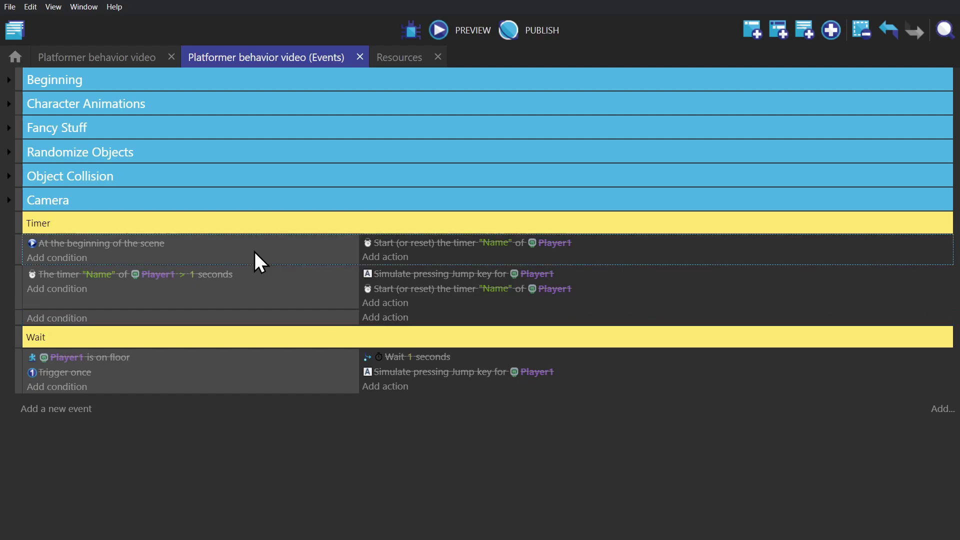
{"action": "key", "text": "ctrl+v"}
{"action": "type", "text": "Healing"}
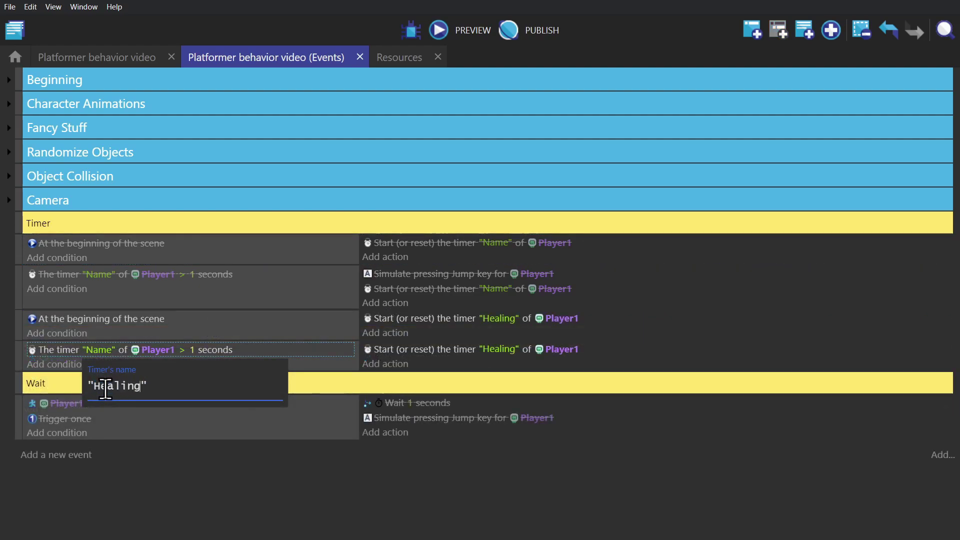
{"action": "key", "text": "Return"}
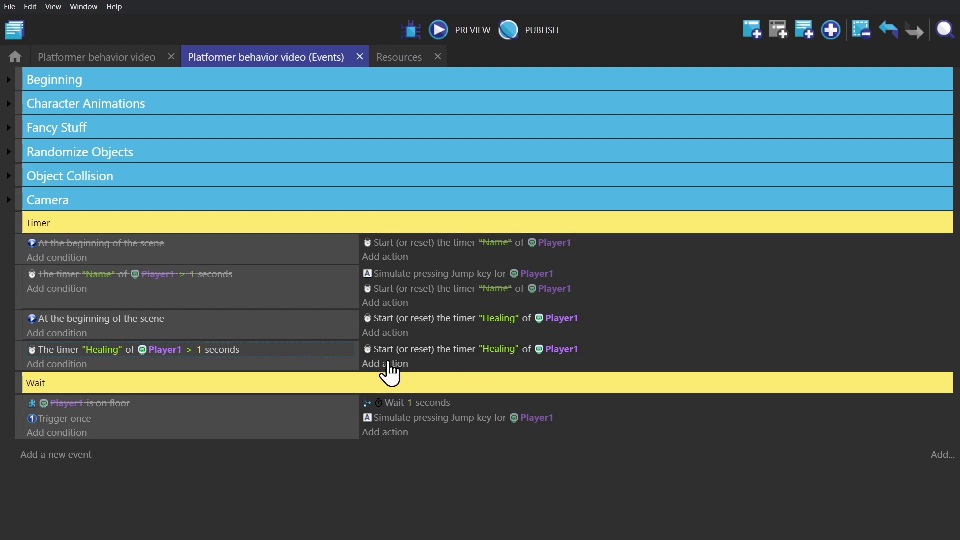
{"action": "left_click", "coordinate": [385, 364]}
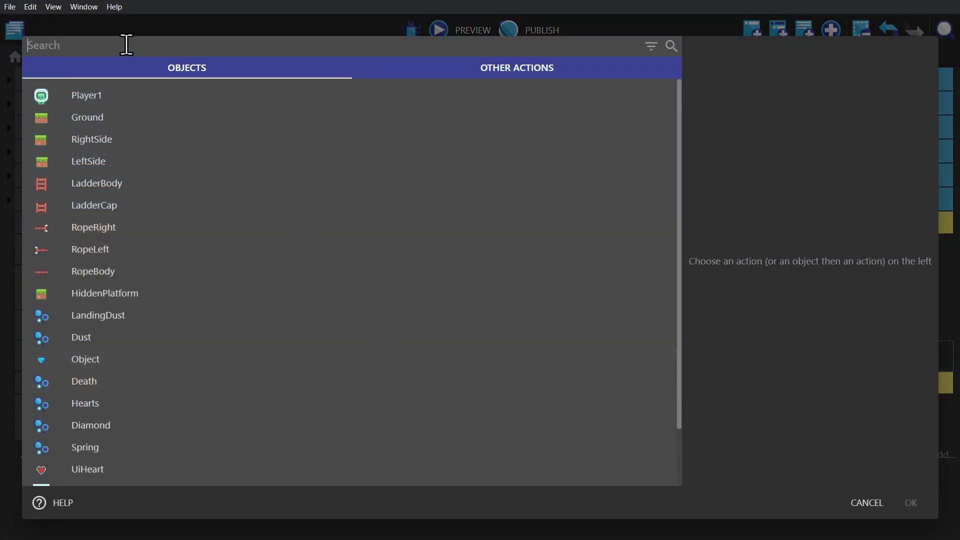
{"action": "type", "text": "object varia"}
Step: Start a change-object-variable action for Player1 and create its new Health variable
{"action": "left_click", "coordinate": [168, 97]}
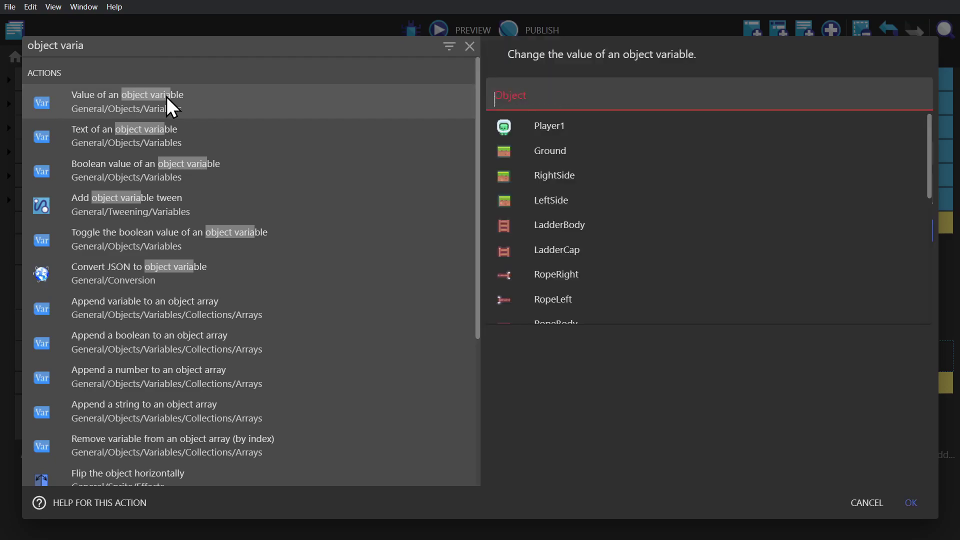
{"action": "left_click", "coordinate": [567, 124]}
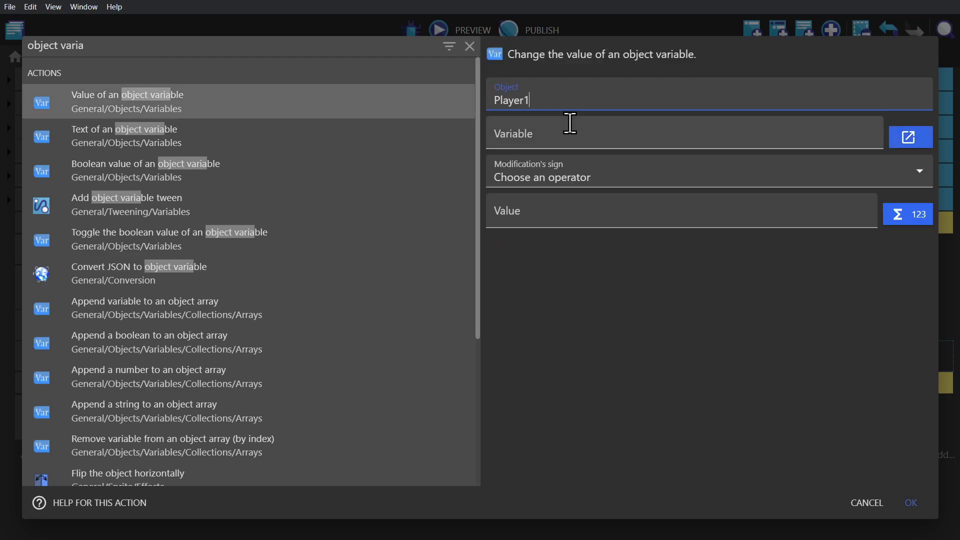
{"action": "left_click", "coordinate": [904, 138]}
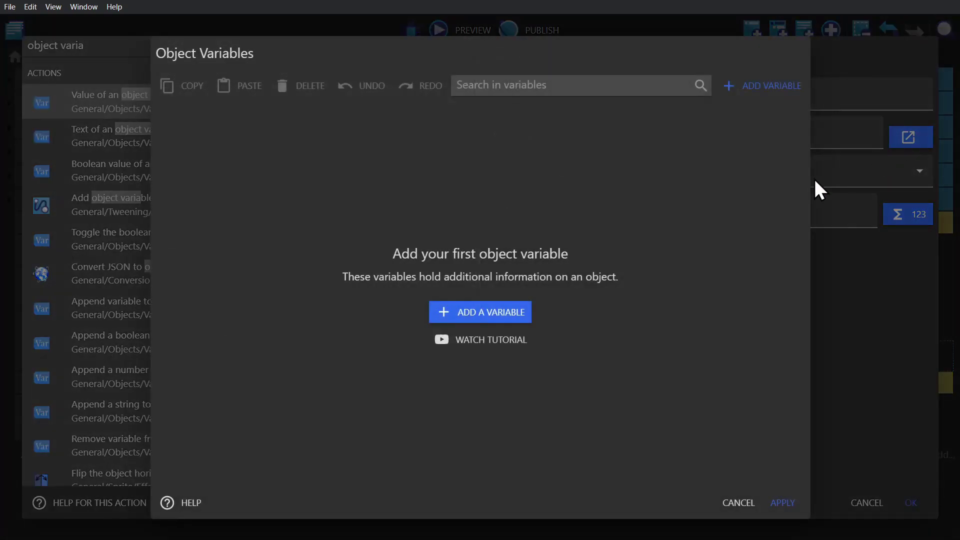
{"action": "left_click", "coordinate": [484, 312]}
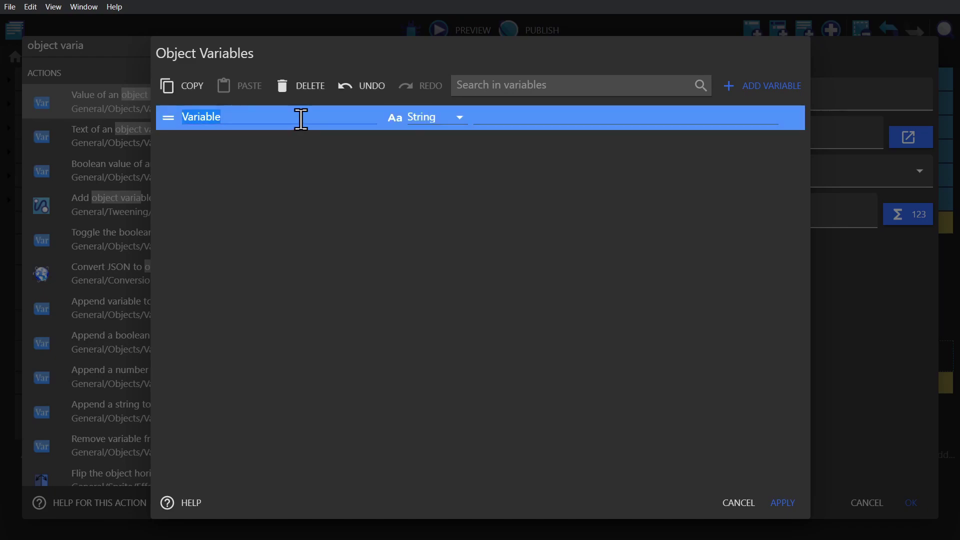
{"action": "type", "text": "Health"}
{"action": "left_click", "coordinate": [525, 120]}
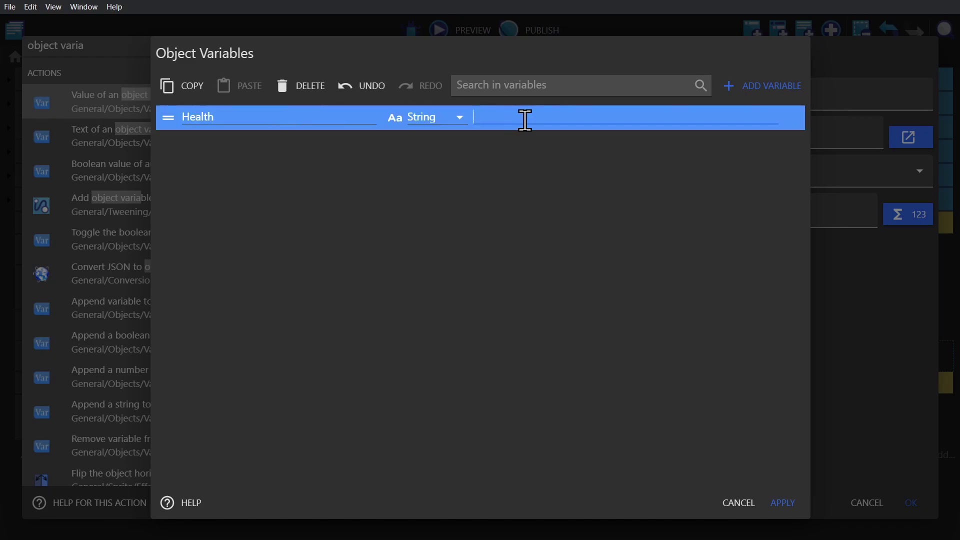
{"action": "type", "text": "1"}
{"action": "left_click", "coordinate": [777, 496]}
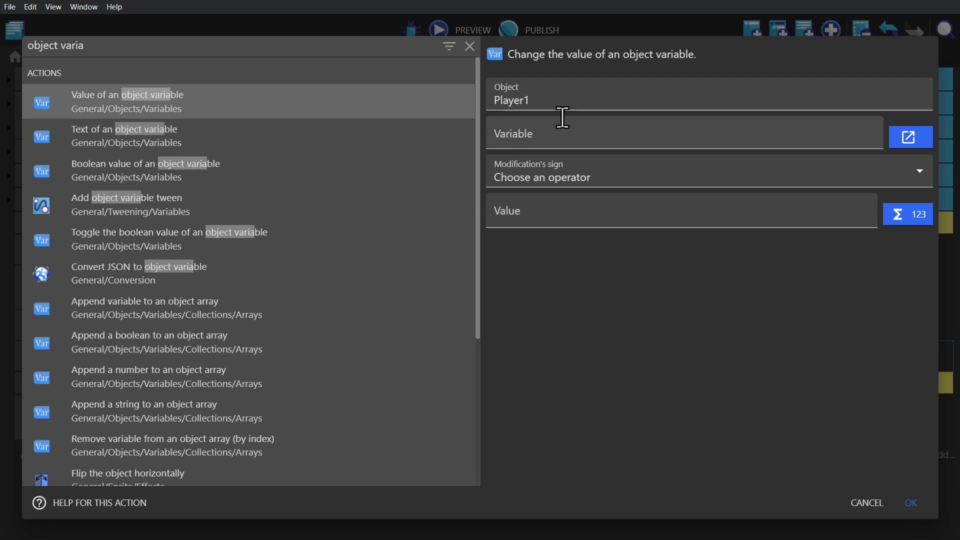
Step: Set the action to add 1 to Player1's Health
{"action": "left_click", "coordinate": [559, 132]}
{"action": "left_click", "coordinate": [544, 161]}
{"action": "left_click", "coordinate": [536, 178]}
{"action": "left_click", "coordinate": [521, 208]}
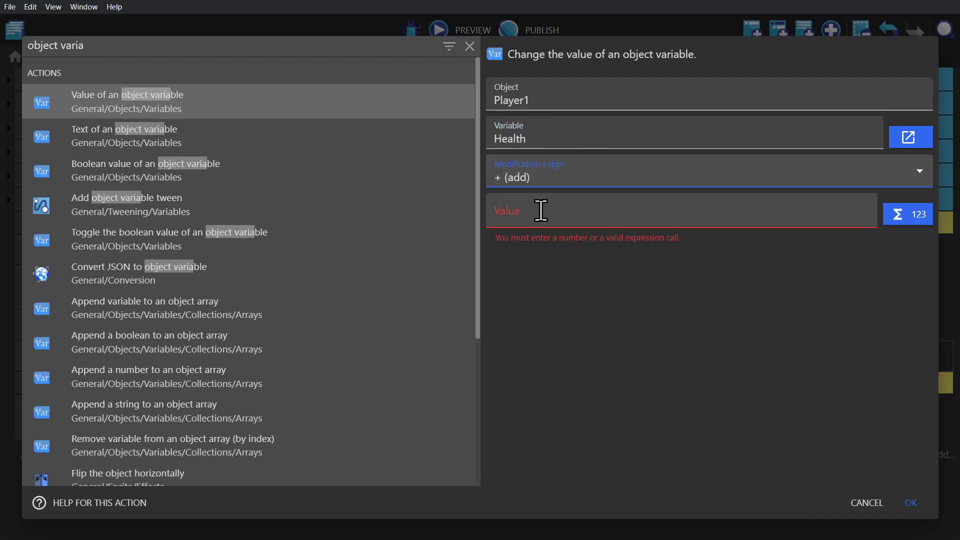
{"action": "type", "text": "1"}
Step: Confirm the add-1 Health action, move it above the timer reset, and place HeartFront over the first heart
{"action": "left_click", "coordinate": [911, 504]}
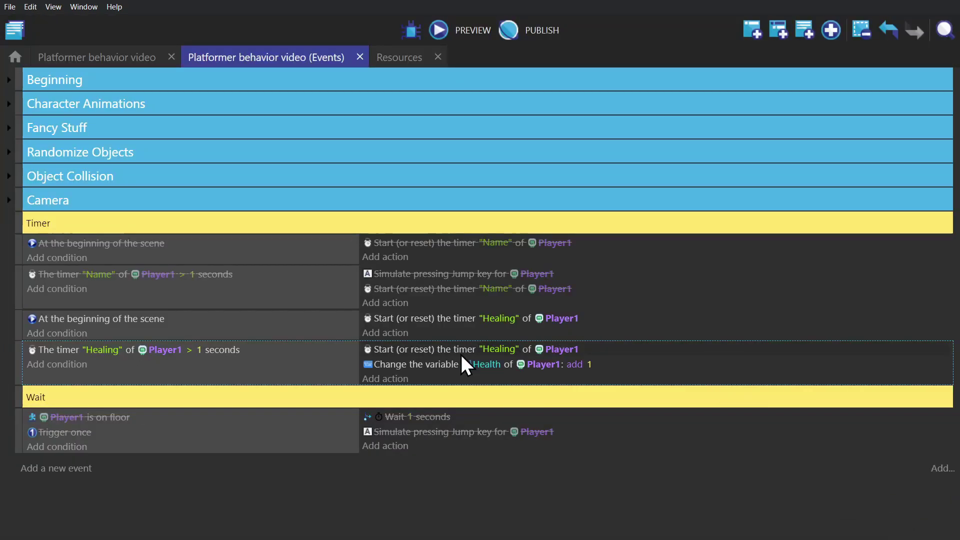
{"action": "left_click_drag", "start_coordinate": [397, 367], "coordinate": [460, 354]}
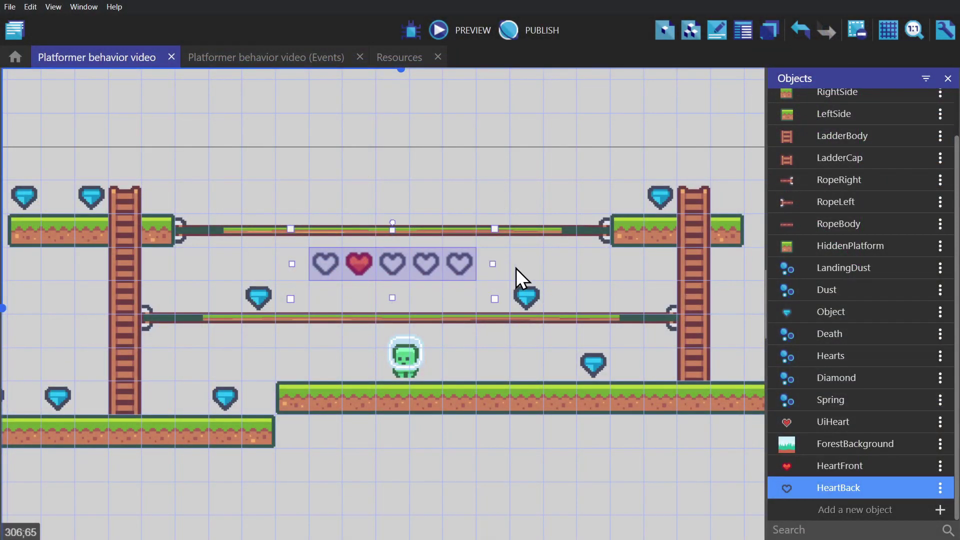
{"action": "left_click_drag", "start_coordinate": [363, 259], "coordinate": [341, 261]}
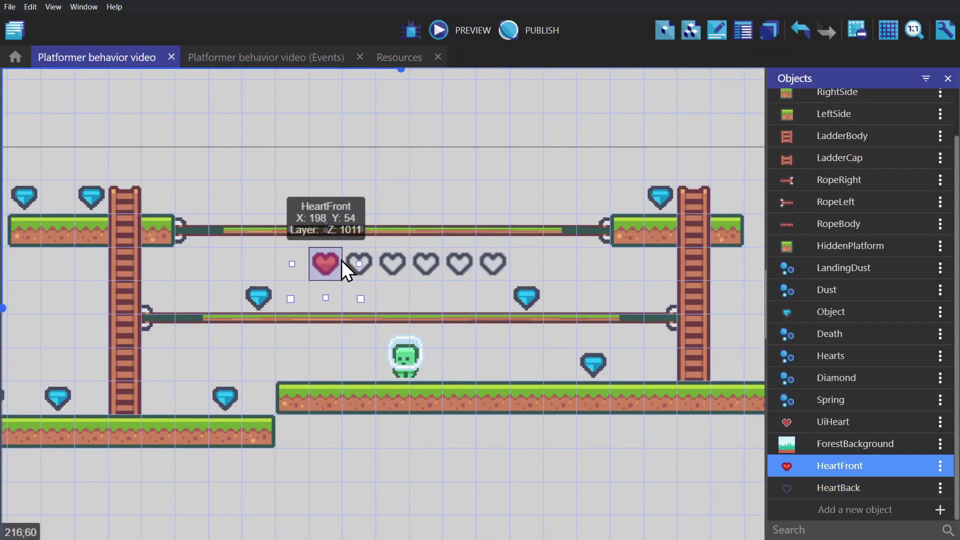
{"action": "left_click", "coordinate": [397, 196]}
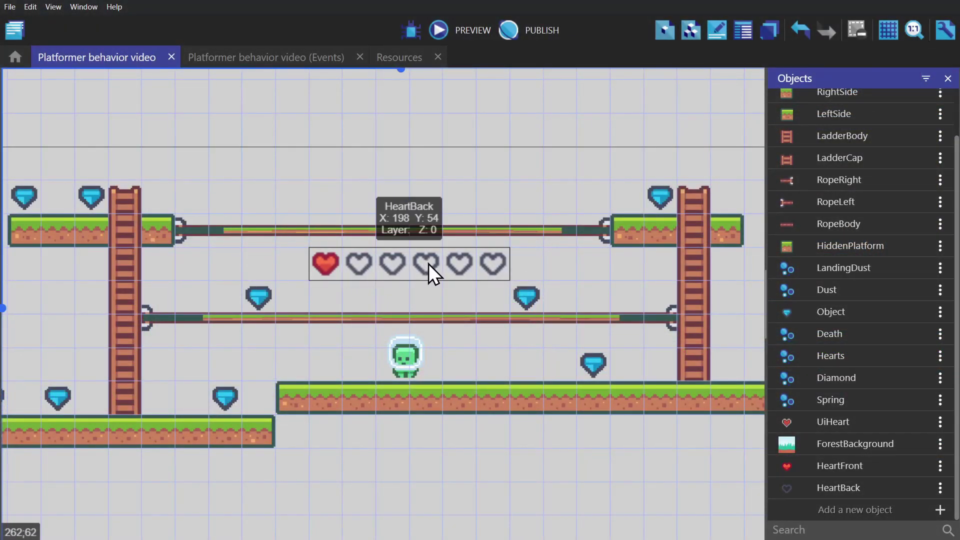
Step: Add a condition to the Healing timer event requiring Player1's Health variable to be less than 6
{"action": "left_click", "coordinate": [262, 58]}
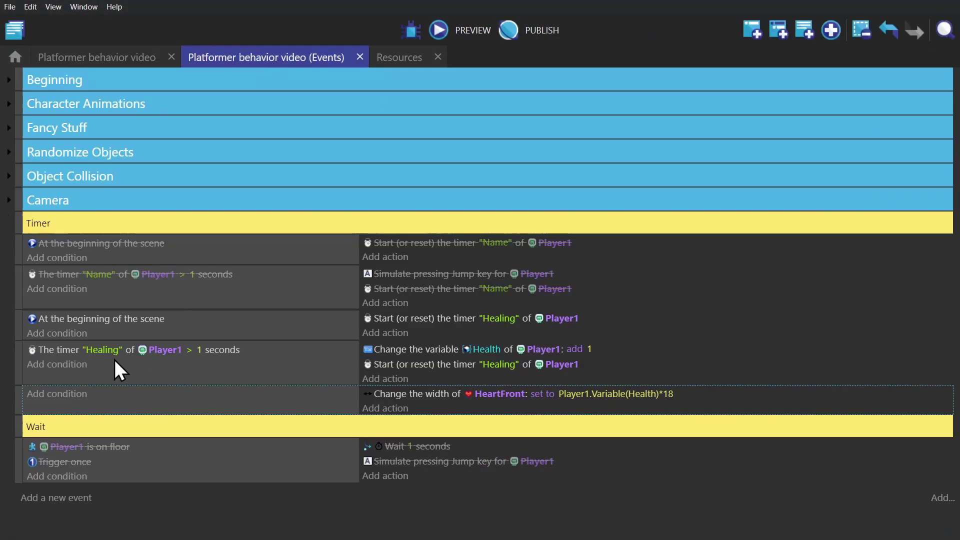
{"action": "left_click", "coordinate": [70, 367]}
{"action": "type", "text": "object"}
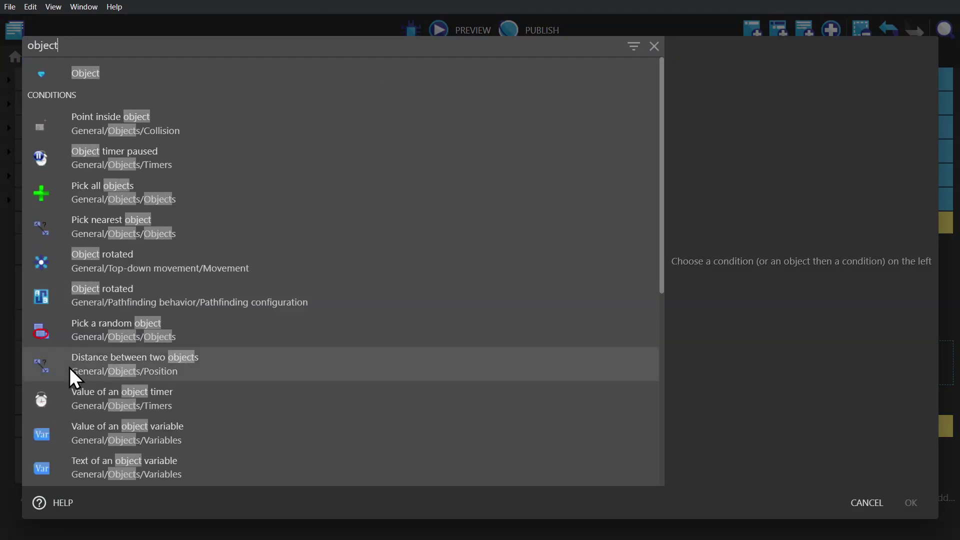
{"action": "type", "text": " var"}
{"action": "left_click", "coordinate": [127, 101]}
{"action": "left_click", "coordinate": [638, 128]}
{"action": "left_click", "coordinate": [593, 139]}
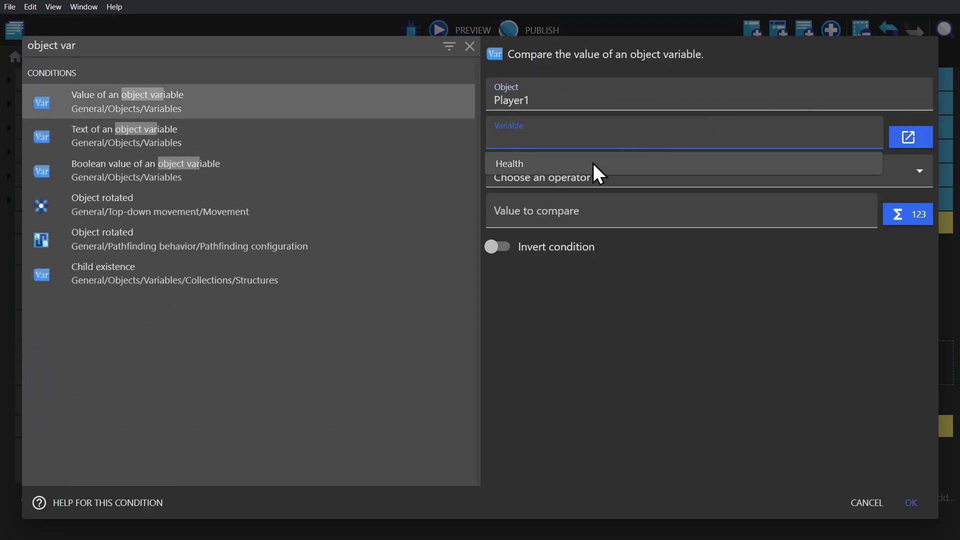
{"action": "left_click", "coordinate": [594, 163]}
{"action": "left_click", "coordinate": [562, 177]}
{"action": "left_click", "coordinate": [561, 227]}
{"action": "left_click", "coordinate": [579, 214]}
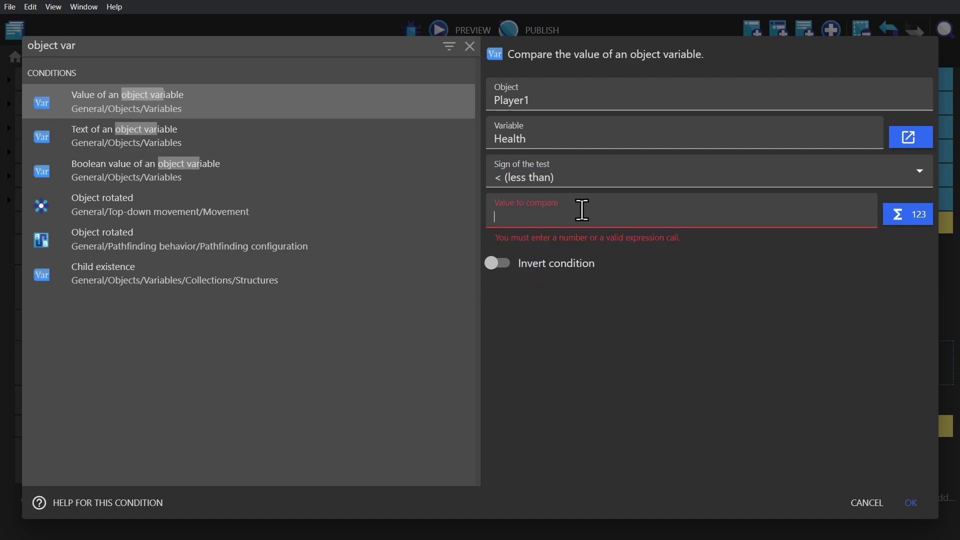
{"action": "type", "text": "6"}
{"action": "left_click", "coordinate": [911, 503]}
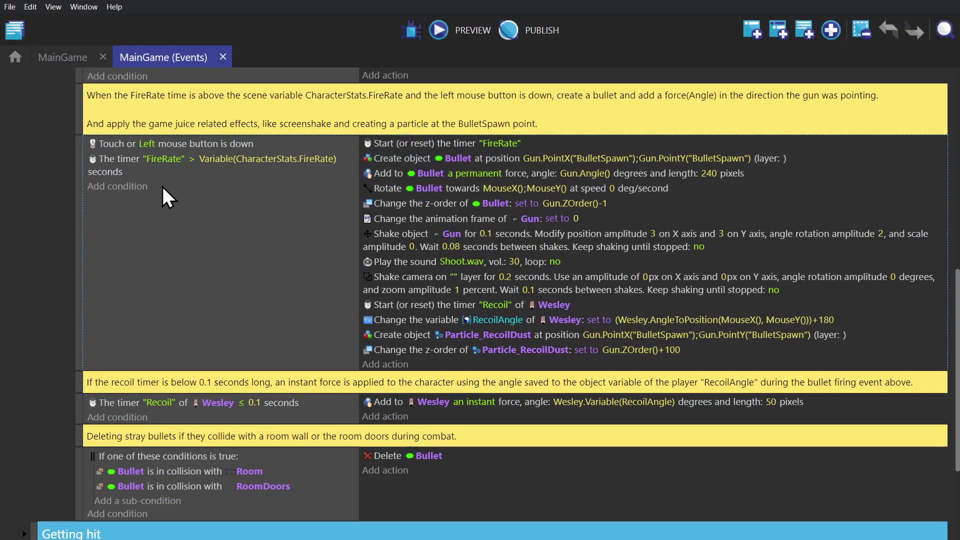
Step: Inspect the shooter's FireRate timer condition without changes, then select the Recoil timer condition and reset action
{"action": "double_click", "coordinate": [124, 162]}
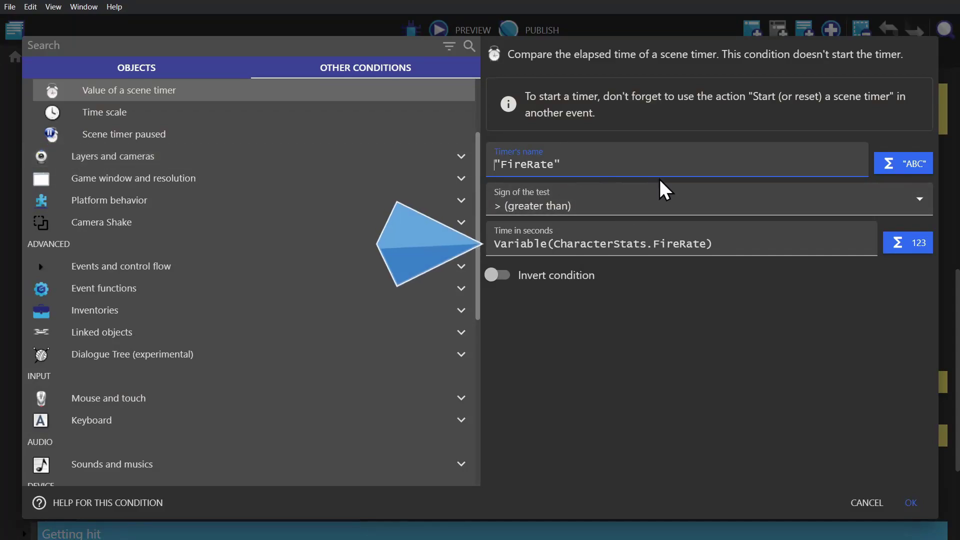
{"action": "left_click", "coordinate": [683, 238]}
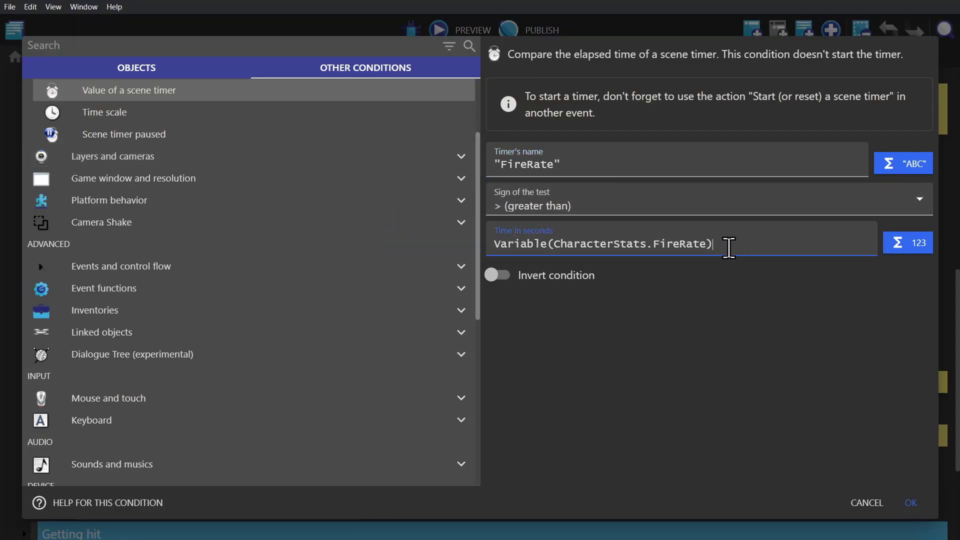
{"action": "left_click", "coordinate": [867, 503]}
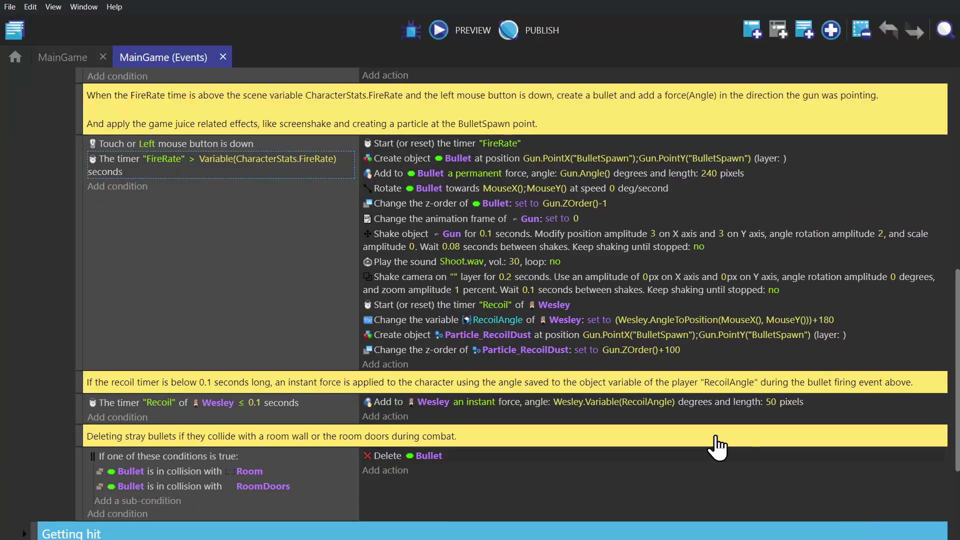
{"action": "left_click", "coordinate": [300, 262]}
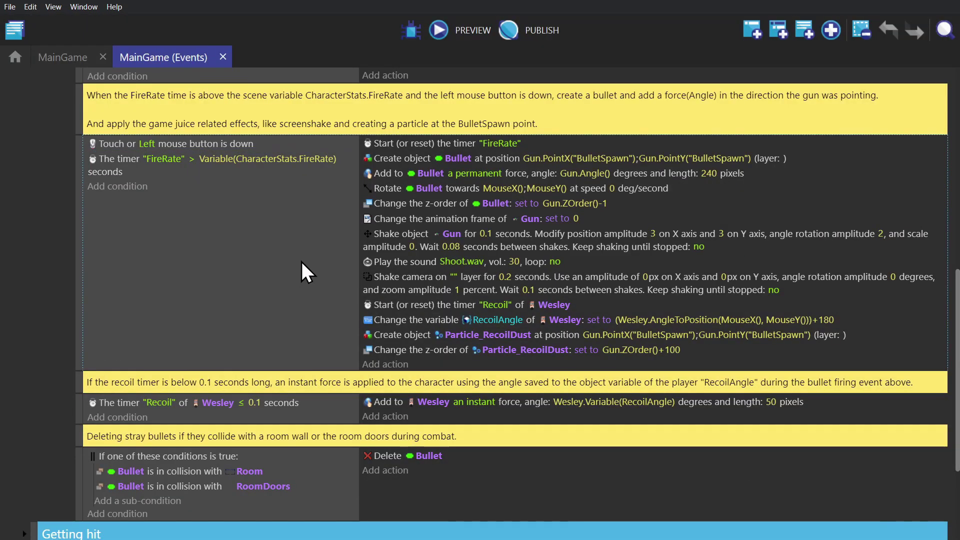
{"action": "left_click", "coordinate": [130, 407]}
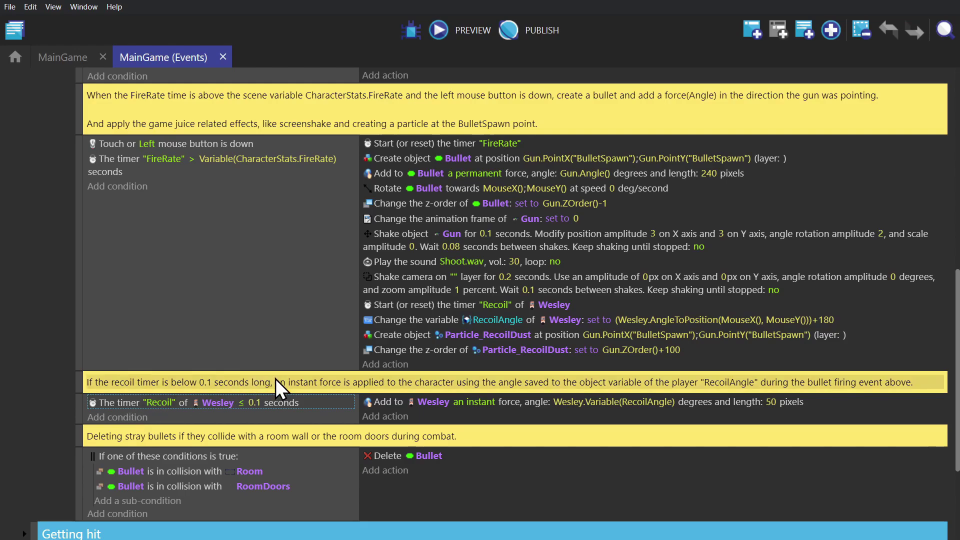
{"action": "left_click", "coordinate": [418, 305]}
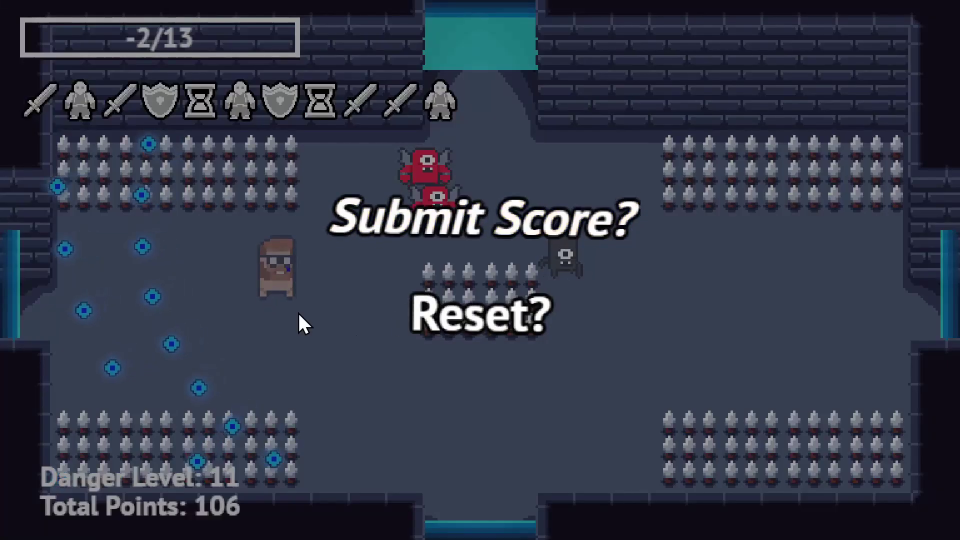
Step: Choose Reset on the score prompt to restart the dungeon run
{"action": "left_click", "coordinate": [477, 315]}
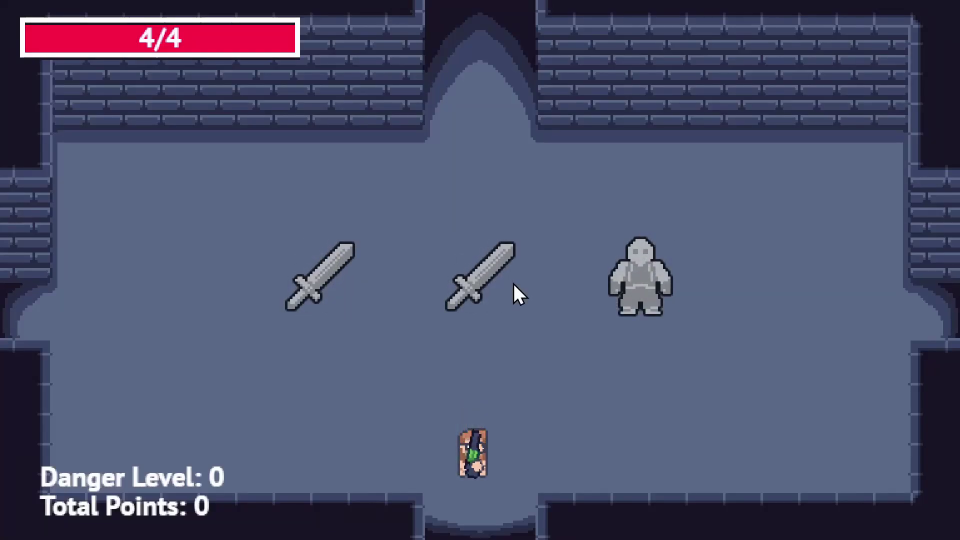
Step: Walk out the top door, shoot the ghost, and head for the bottom door
{"action": "key", "text": "w"}
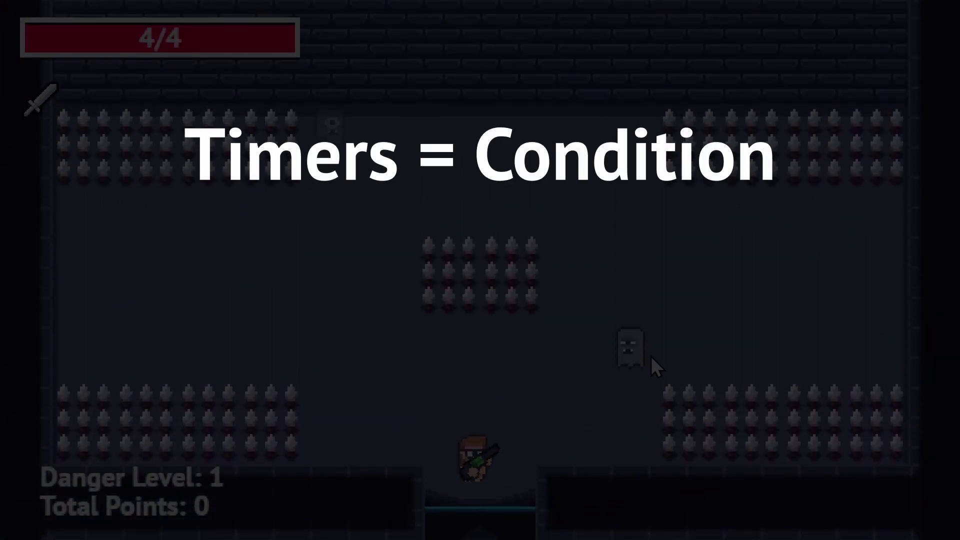
{"action": "left_click", "coordinate": [651, 356]}
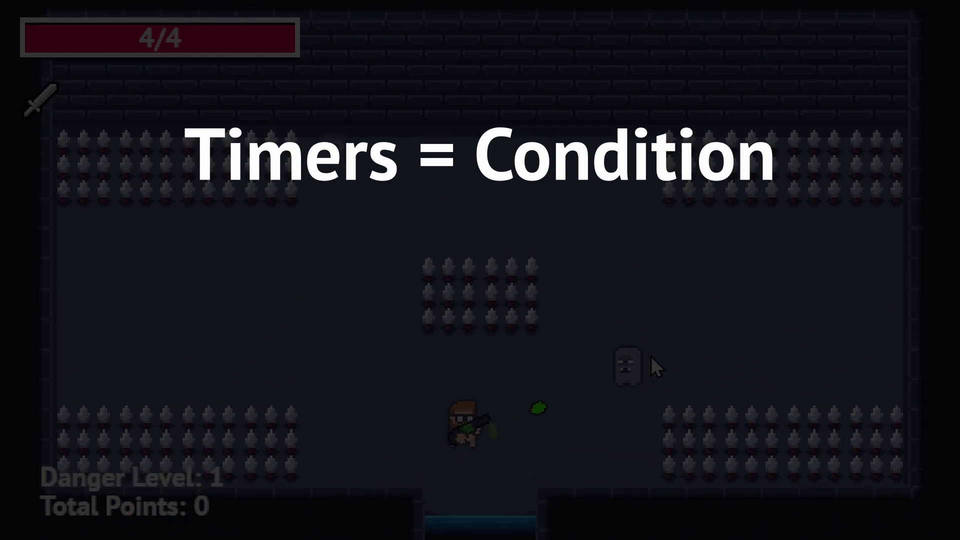
{"action": "key", "text": "d"}
{"action": "key", "text": "w"}
{"action": "key", "text": "w"}
{"action": "key", "text": "a"}
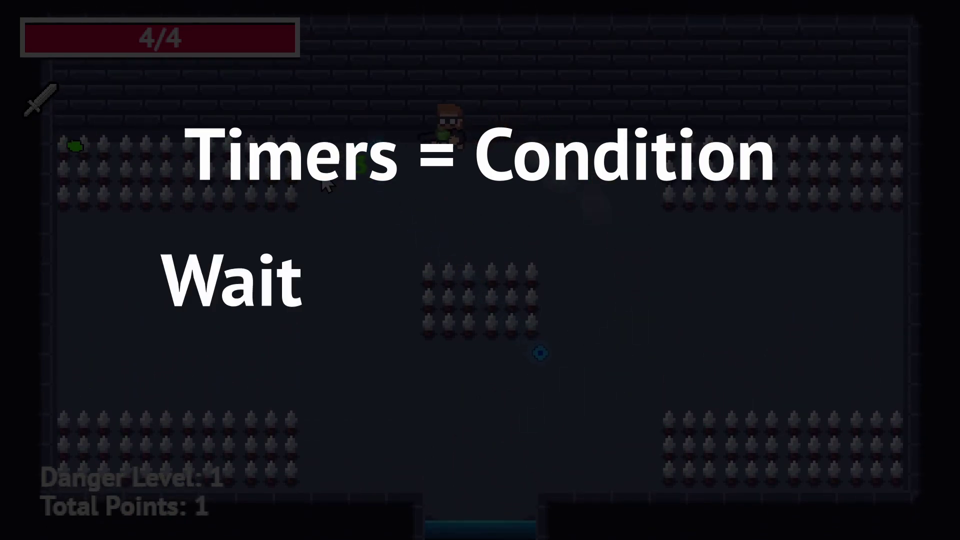
{"action": "key", "text": "s"}
{"action": "key", "text": "d"}
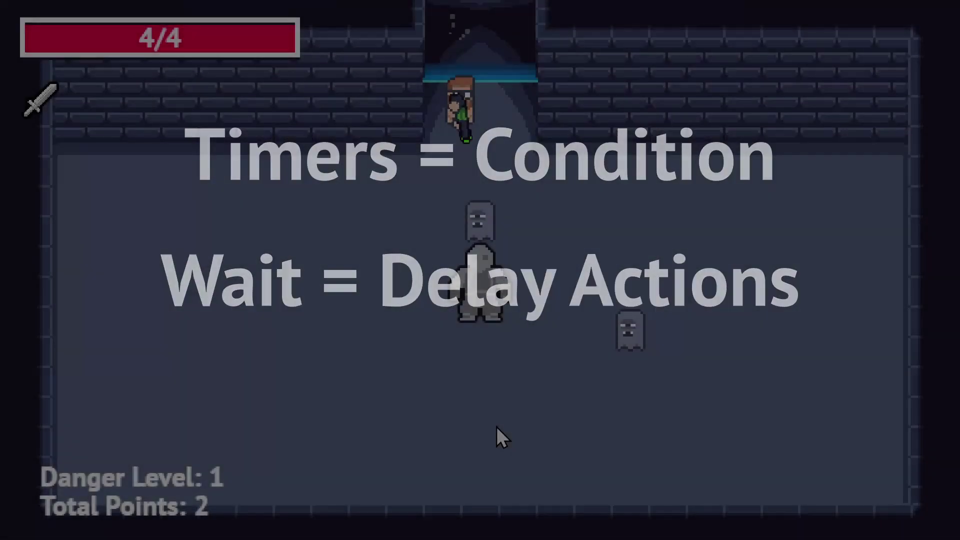
Step: Walk down to the golem and shoot it while circling around it
{"action": "key", "text": "s"}
{"action": "left_click", "coordinate": [626, 368]}
{"action": "key", "text": "a"}
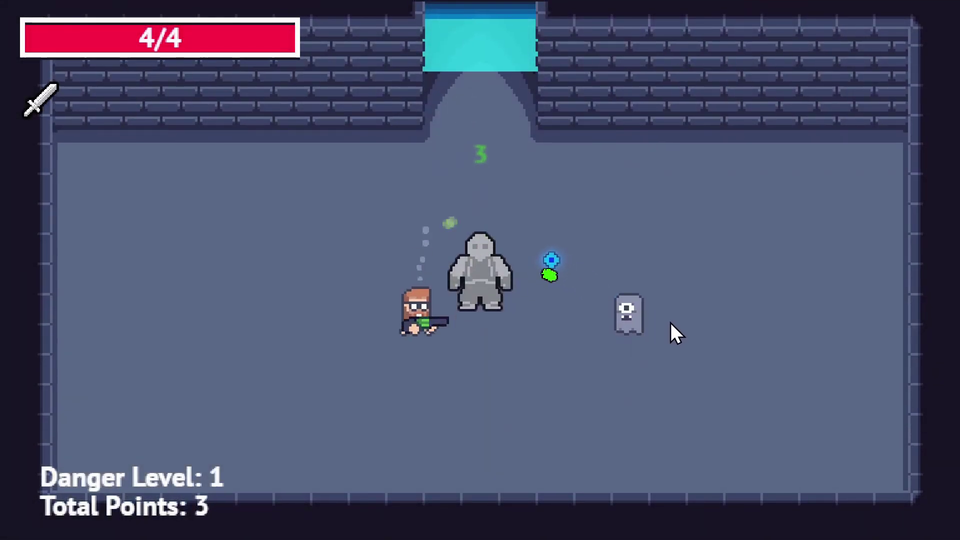
{"action": "left_click", "coordinate": [671, 323]}
{"action": "key", "text": "d"}
{"action": "key", "text": "w"}
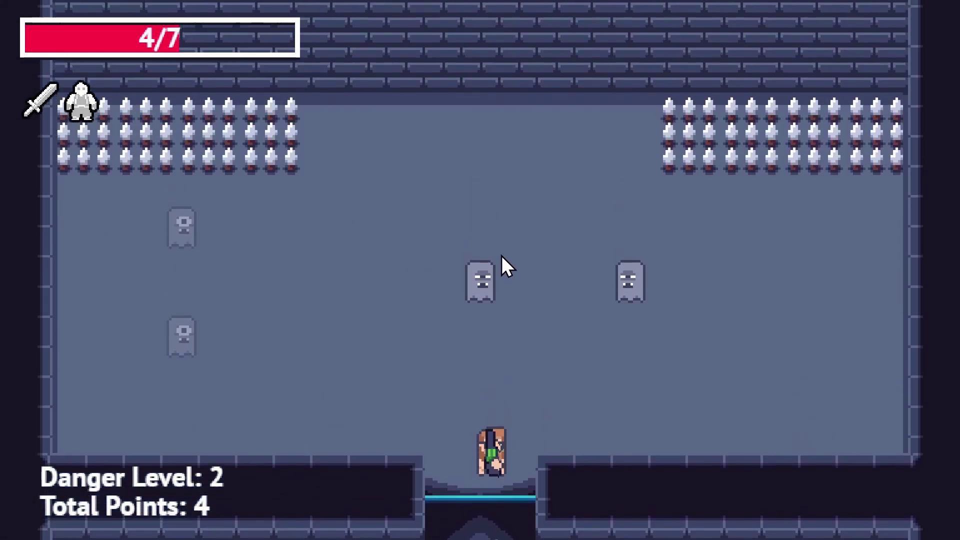
Step: Shoot the ghosts in the new room and leave through the bottom door
{"action": "left_click", "coordinate": [481, 297]}
{"action": "key", "text": "w"}
{"action": "key", "text": "d"}
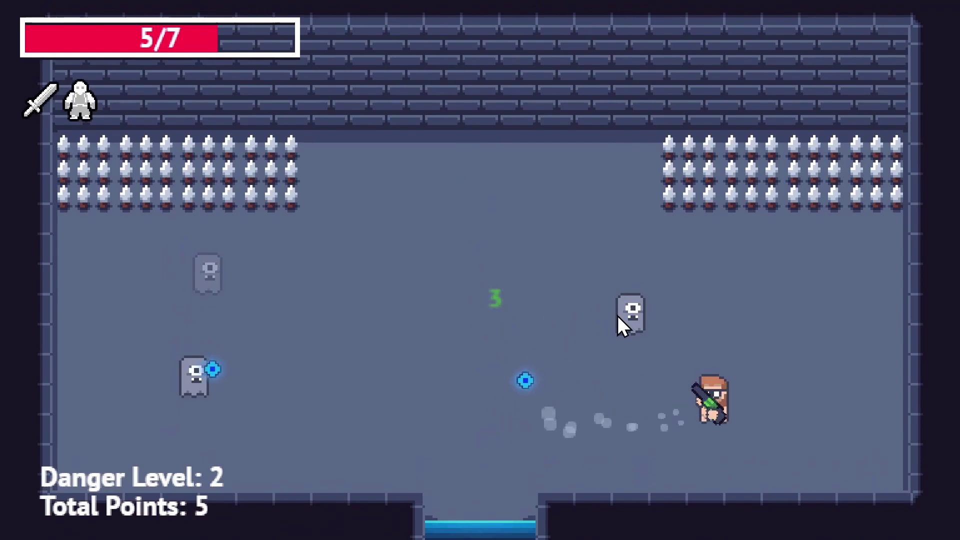
{"action": "left_click", "coordinate": [622, 322]}
{"action": "key", "text": "w"}
{"action": "key", "text": "a"}
{"action": "left_click", "coordinate": [215, 371]}
{"action": "key", "text": "s"}
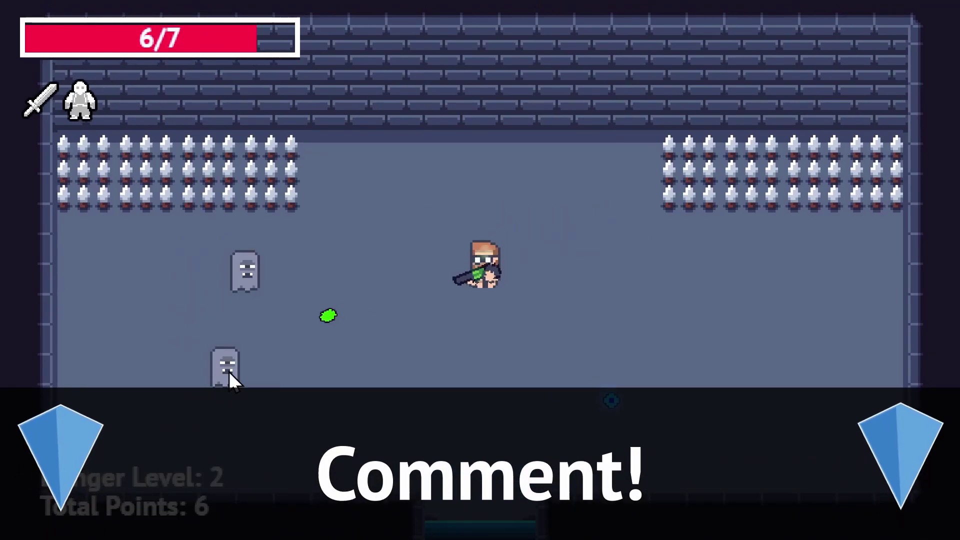
{"action": "left_click", "coordinate": [243, 305]}
{"action": "key", "text": "a"}
{"action": "key", "text": "d"}
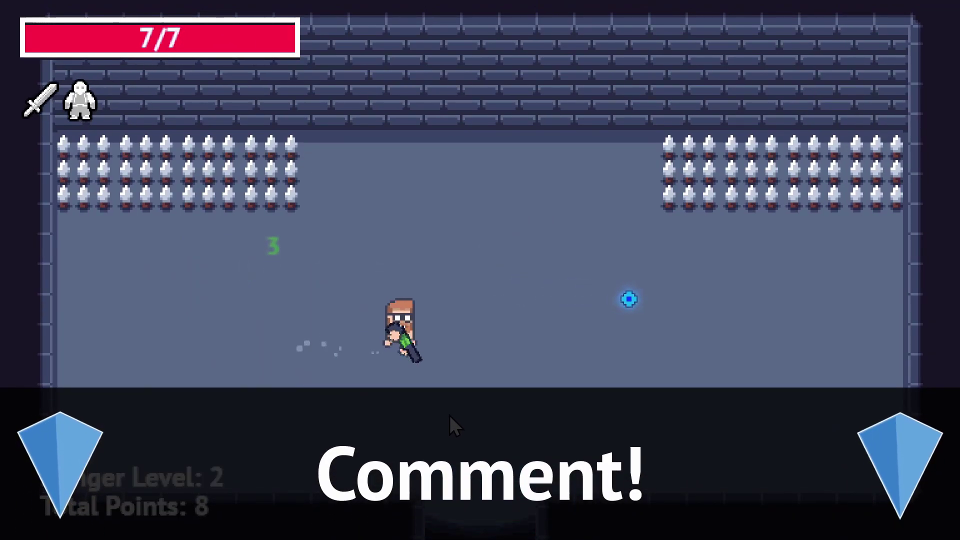
{"action": "key", "text": "s"}
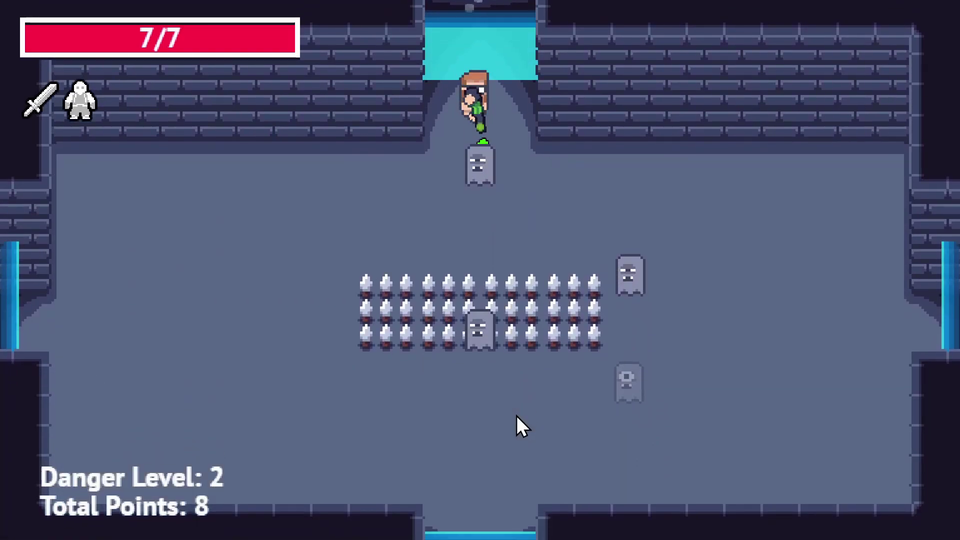